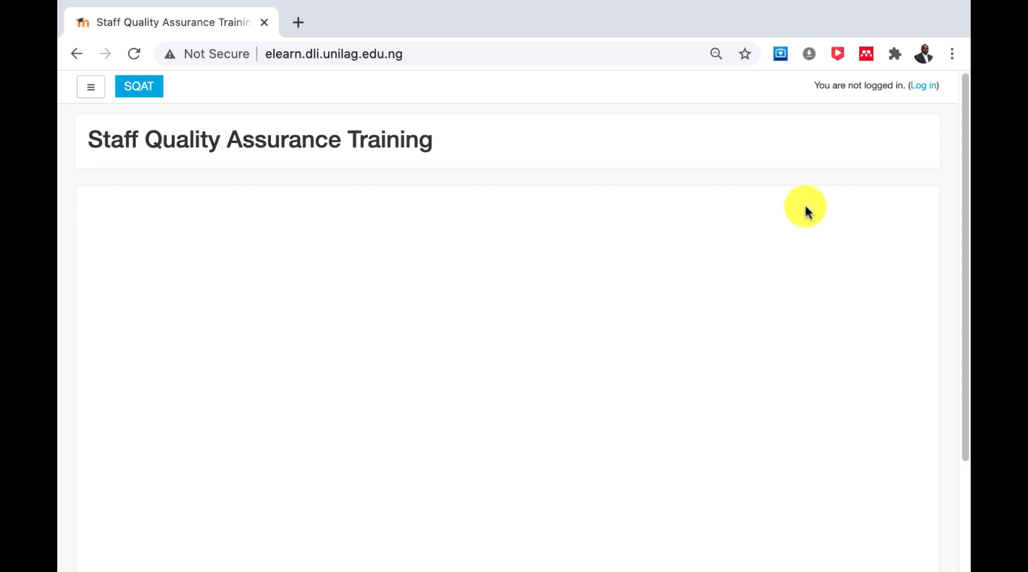
- Log in with the saved administrator account and go to Appearance > Navigation settings
left_click(922, 89)
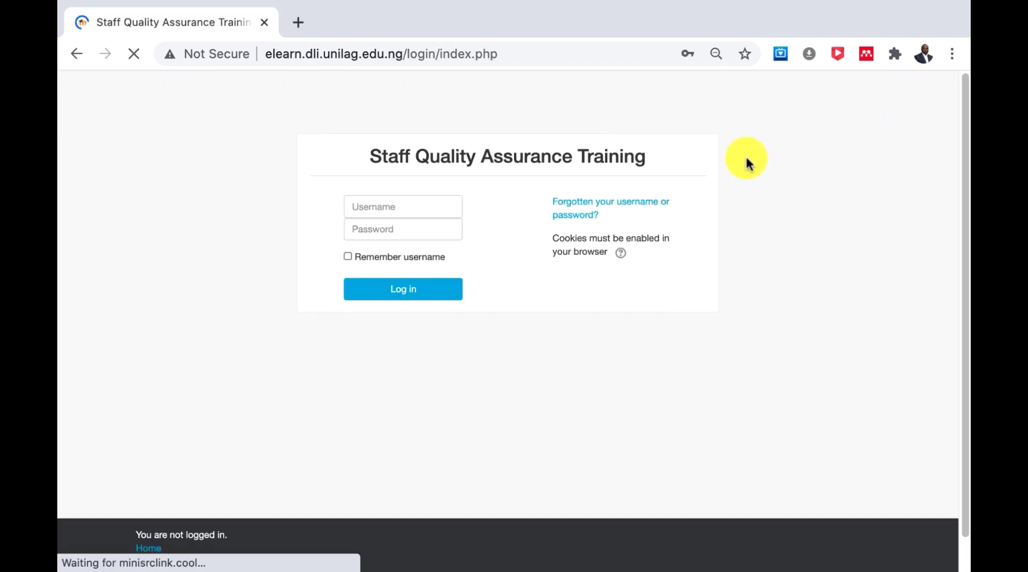
left_click(390, 206)
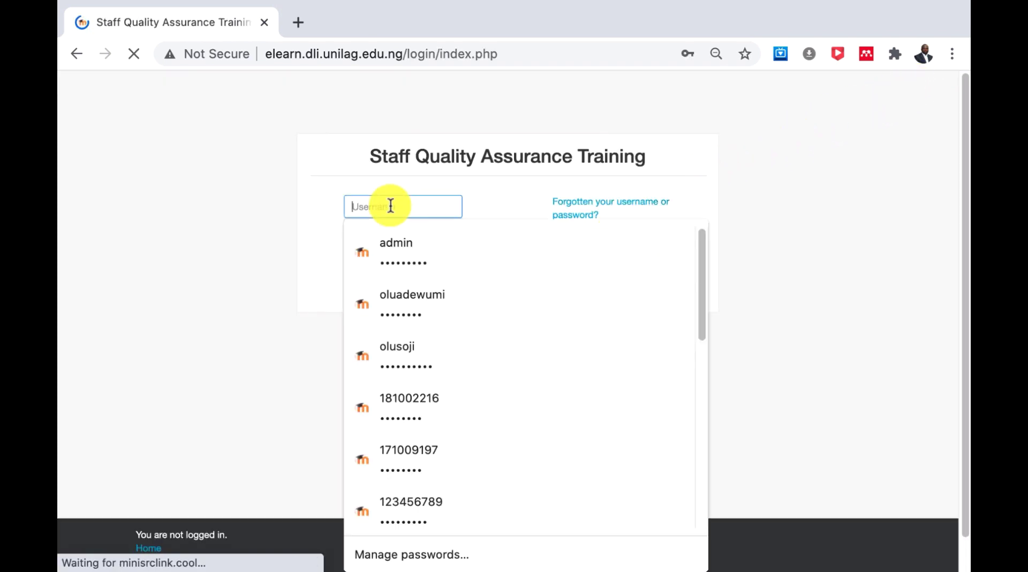
left_click(394, 256)
left_click(411, 292)
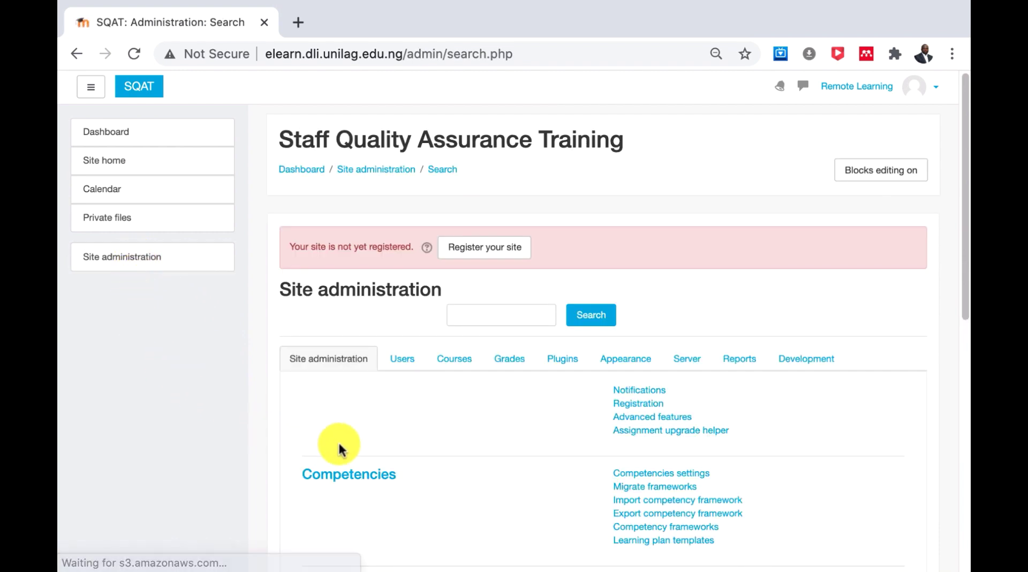
left_click(629, 364)
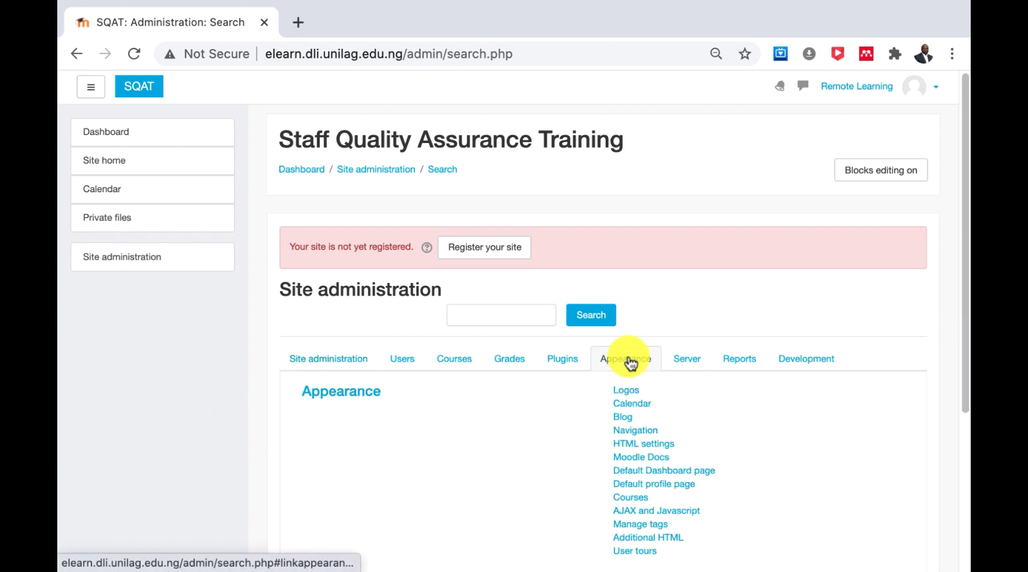
left_click(646, 437)
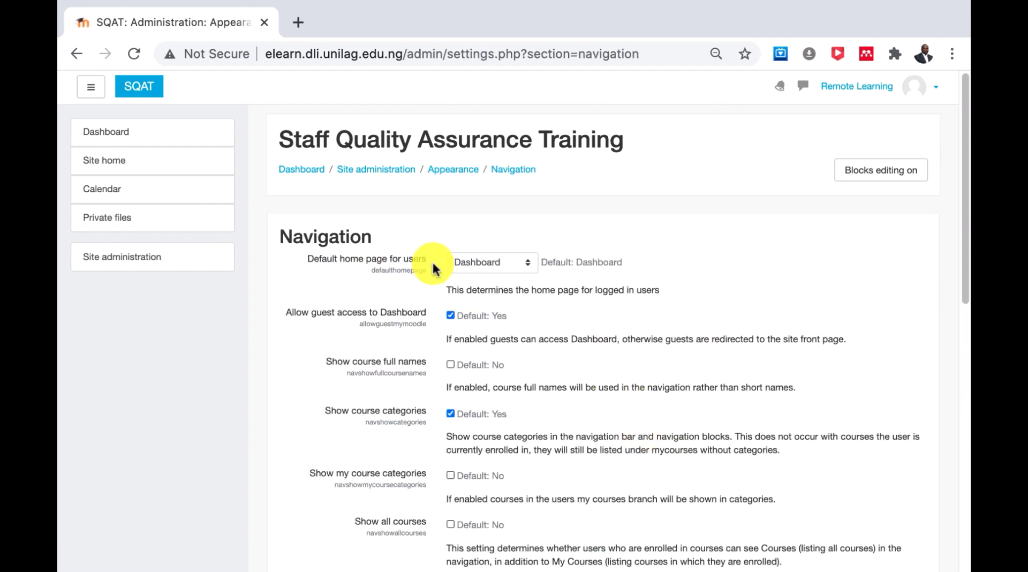
- Change 'Default home page for users' from Dashboard to Site and save the navigation settings
left_click(527, 267)
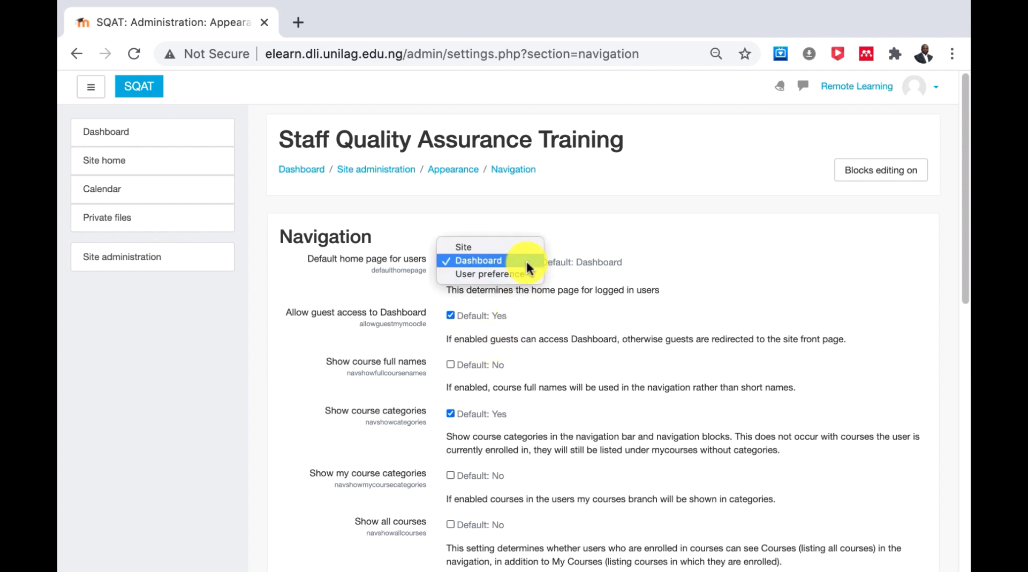
left_click(484, 246)
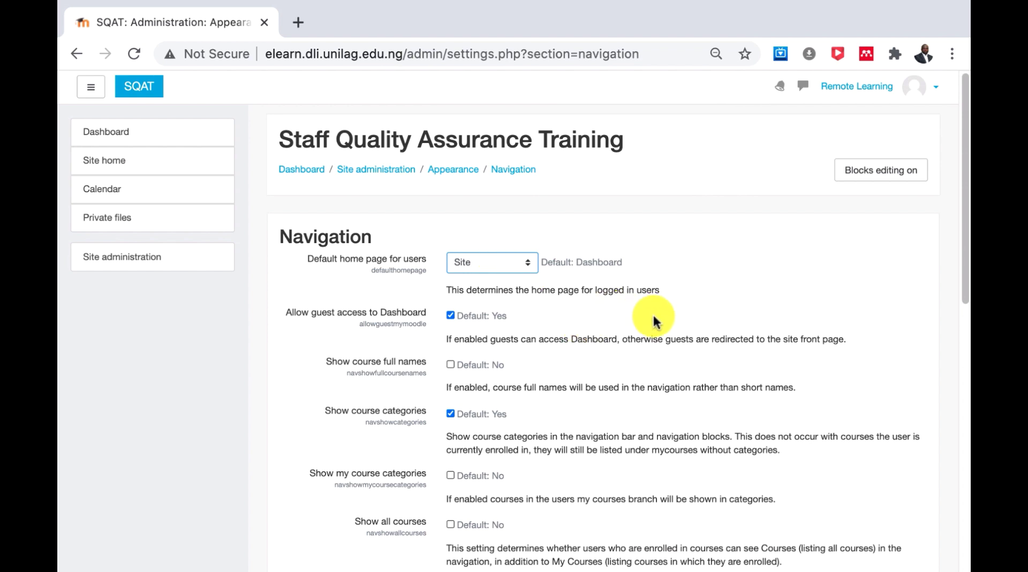
scroll(653, 320, "down", 5)
scroll(653, 321, "down", 6)
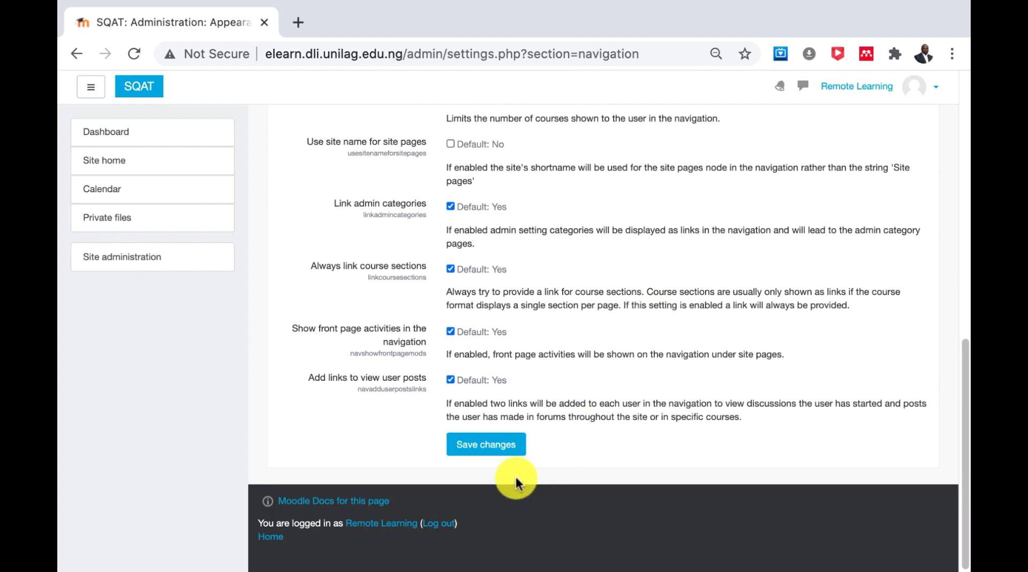
left_click(475, 445)
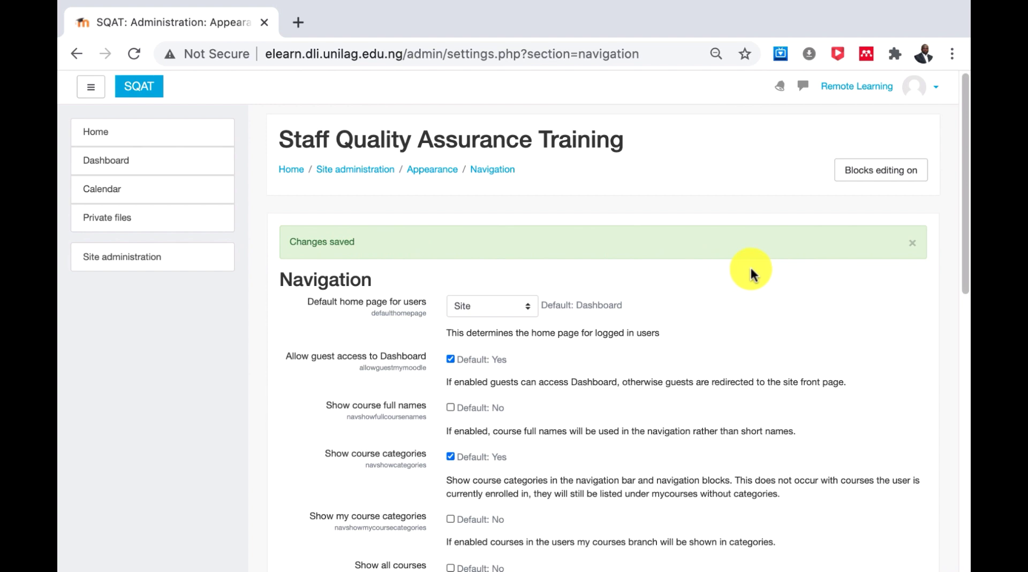
scroll(752, 266, "down", 2)
scroll(754, 264, "down", 6)
scroll(754, 264, "up", 8)
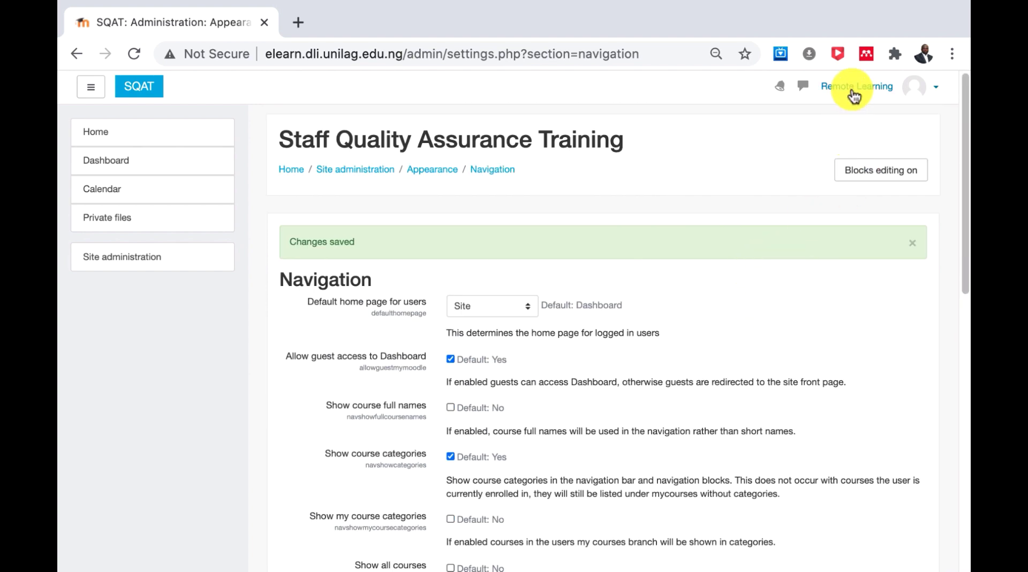
- Log out of the administrator account and sign in with another user's saved login
left_click(871, 88)
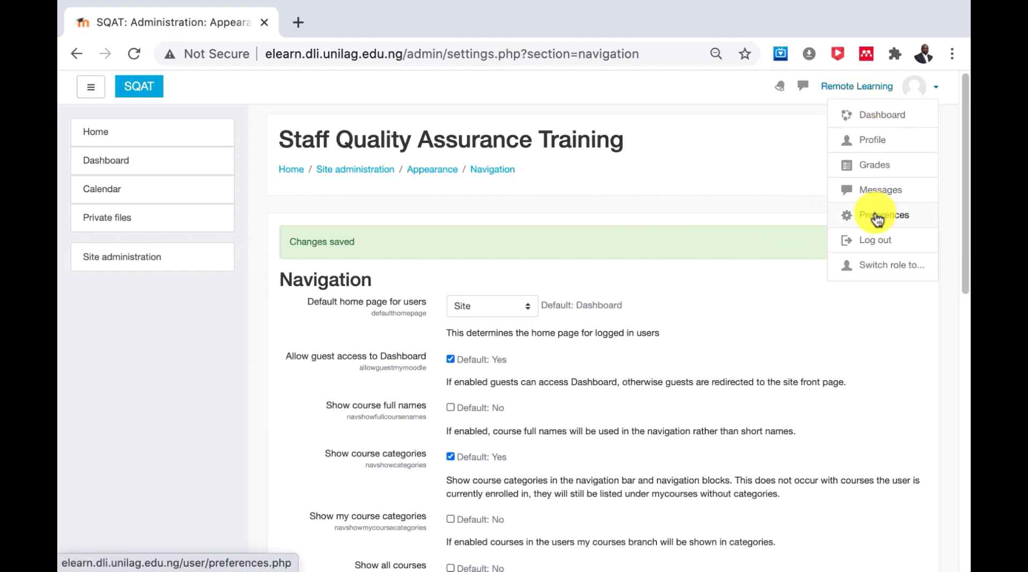
left_click(873, 239)
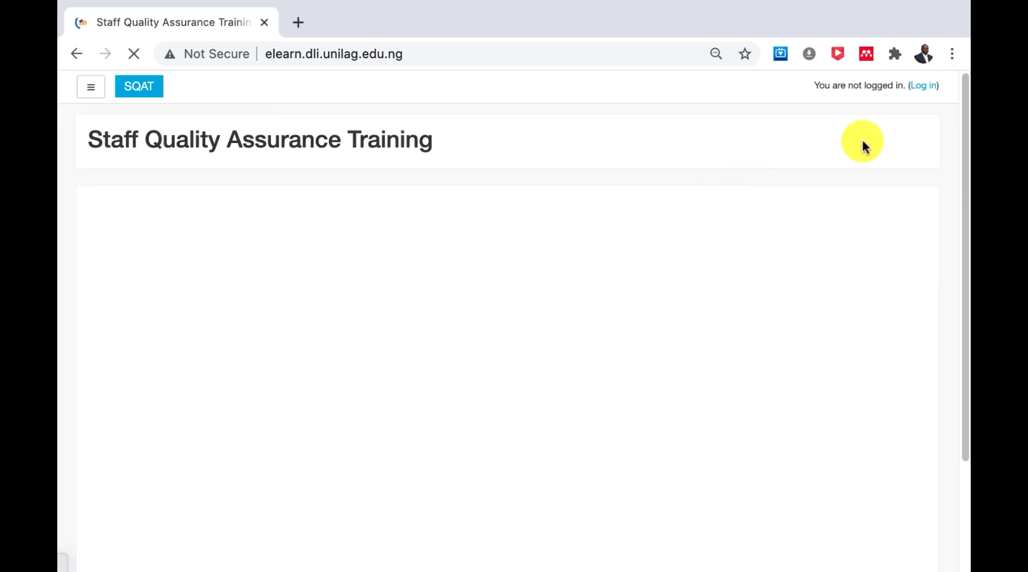
left_click(922, 87)
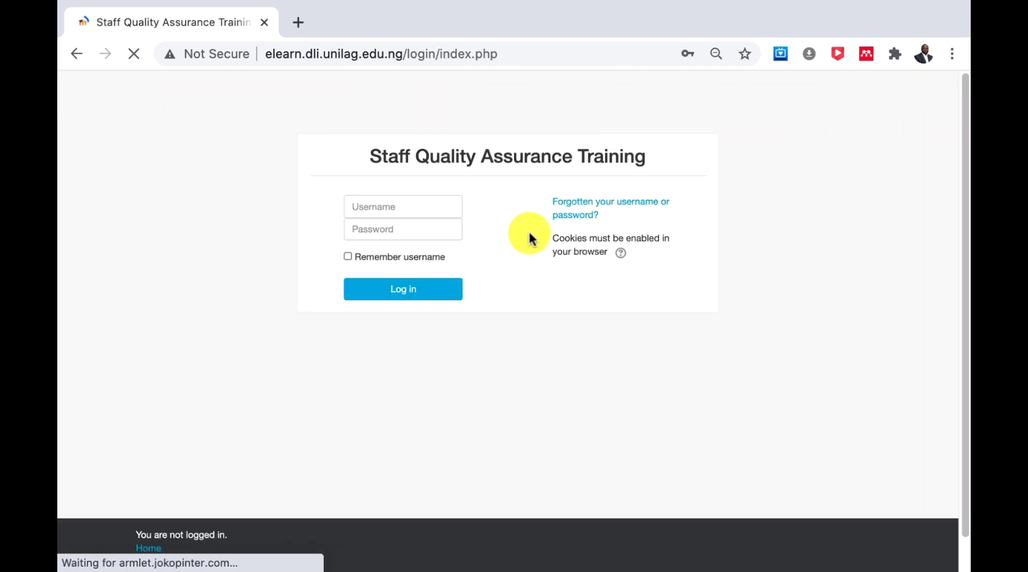
left_click(399, 209)
left_click(399, 299)
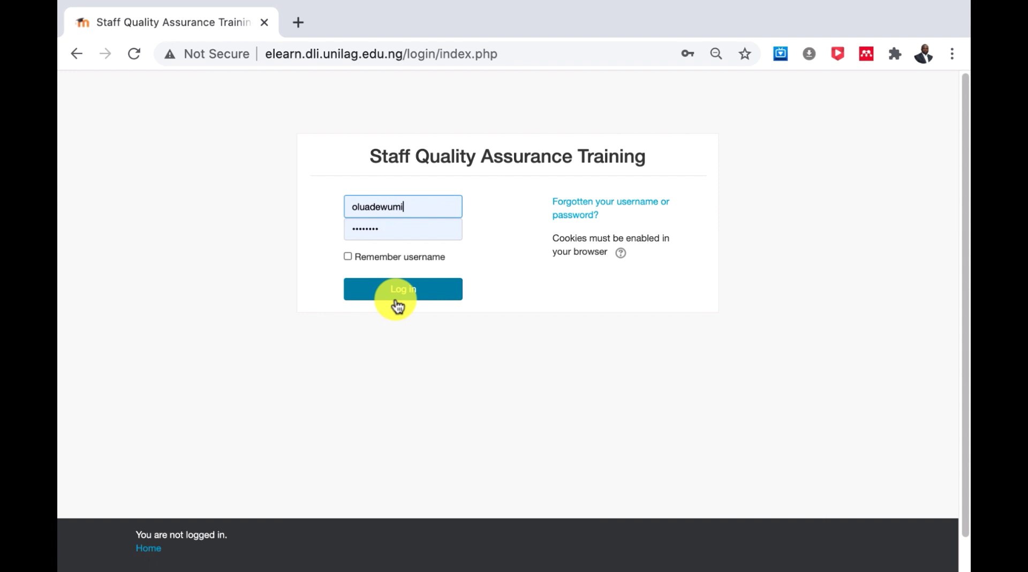
left_click(387, 293)
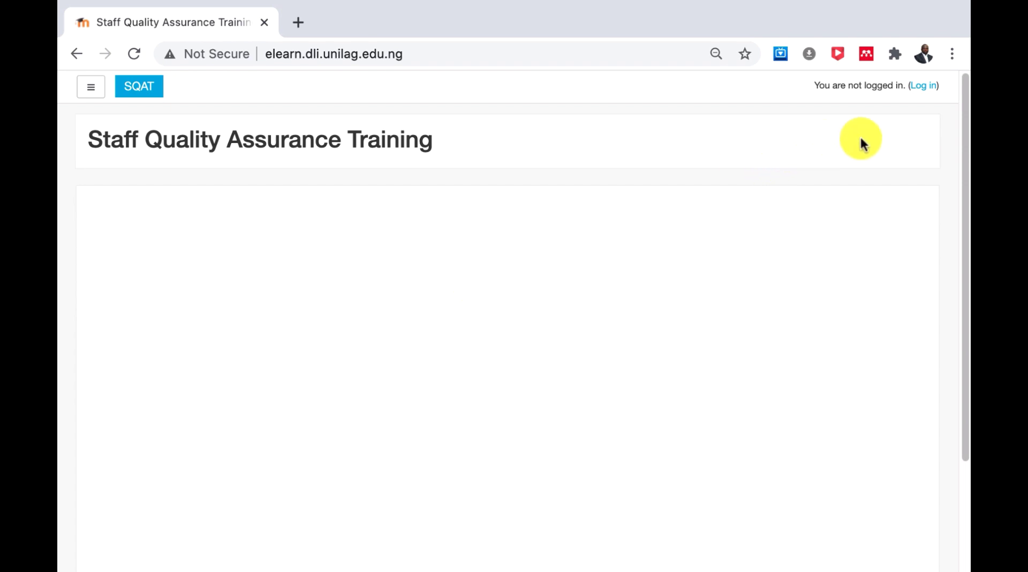
- Log back in with the saved administrator credentials
left_click(919, 88)
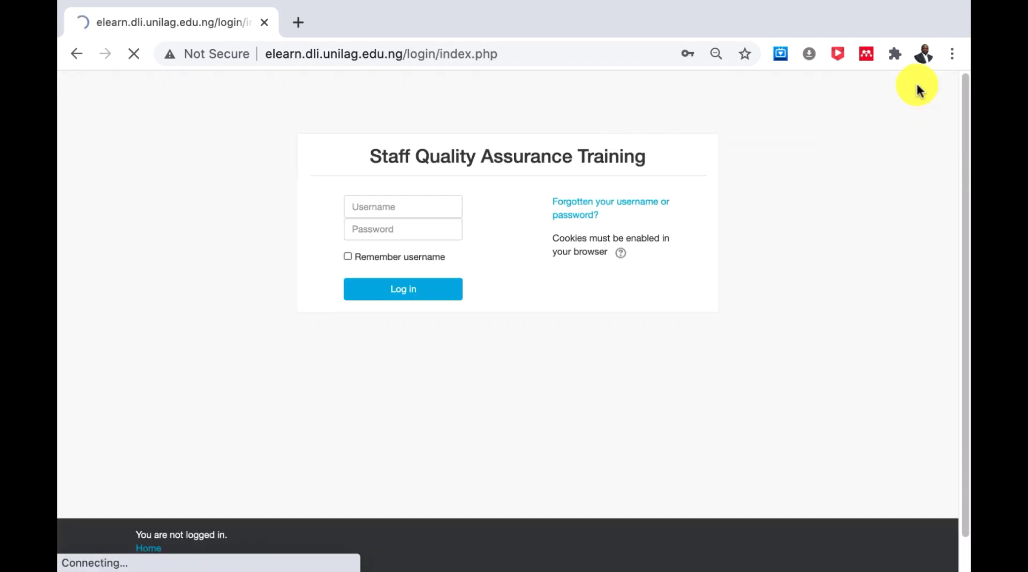
left_click(400, 215)
left_click(403, 239)
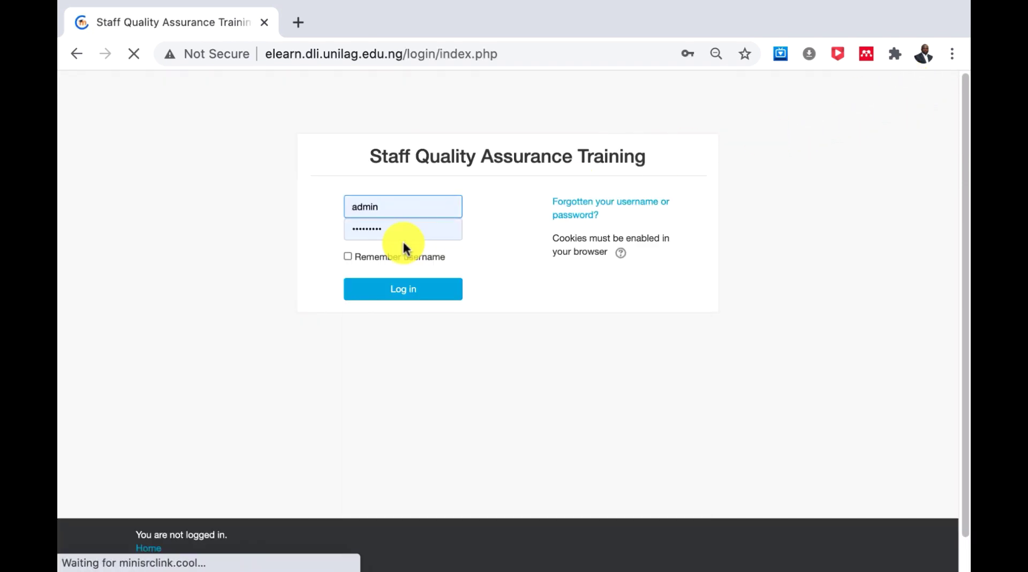
left_click(419, 295)
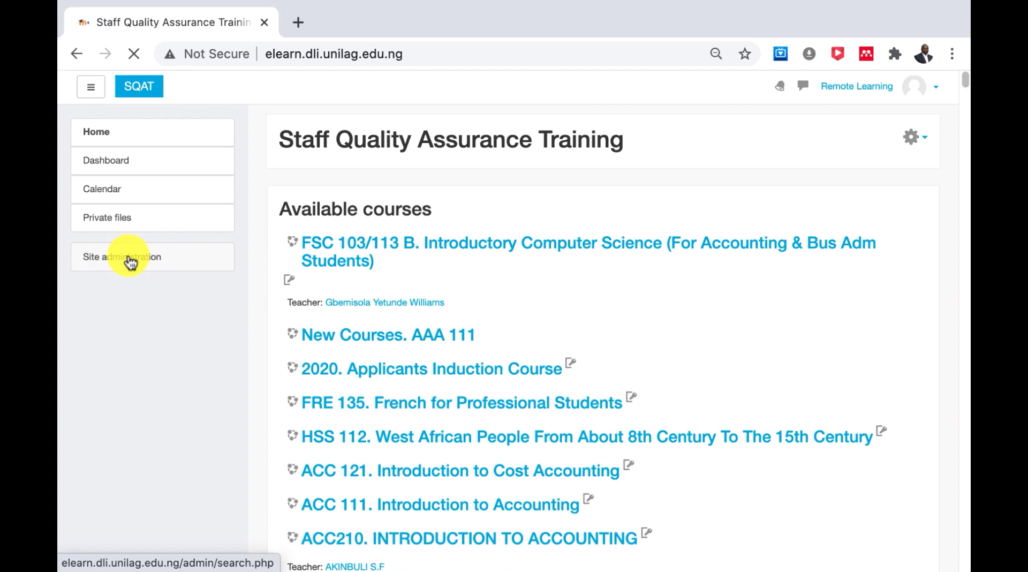
- Scroll the site administration overview down to its Front page section
scroll(508, 399, "down", 5)
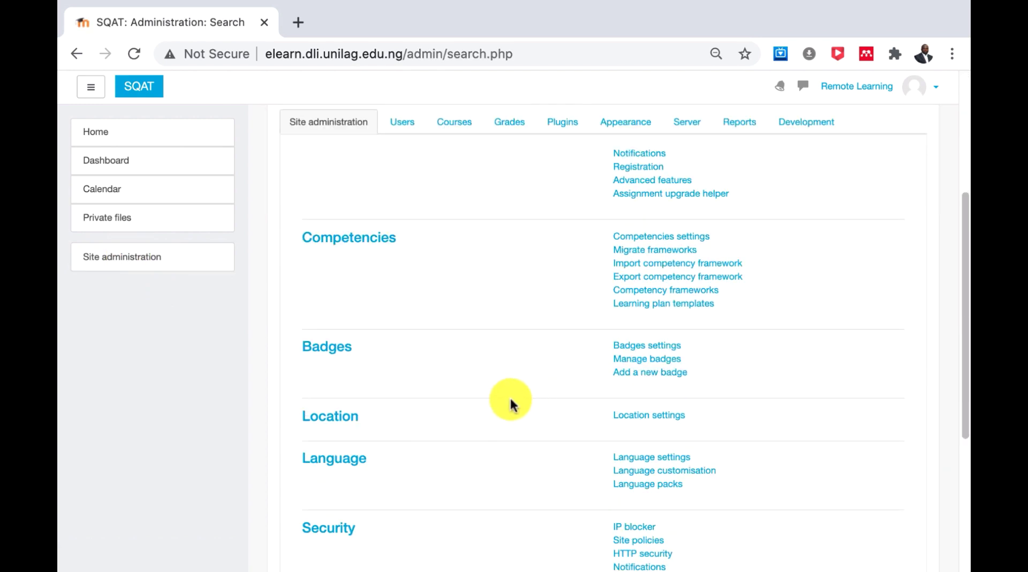
scroll(507, 396, "down", 3)
scroll(503, 387, "down", 2)
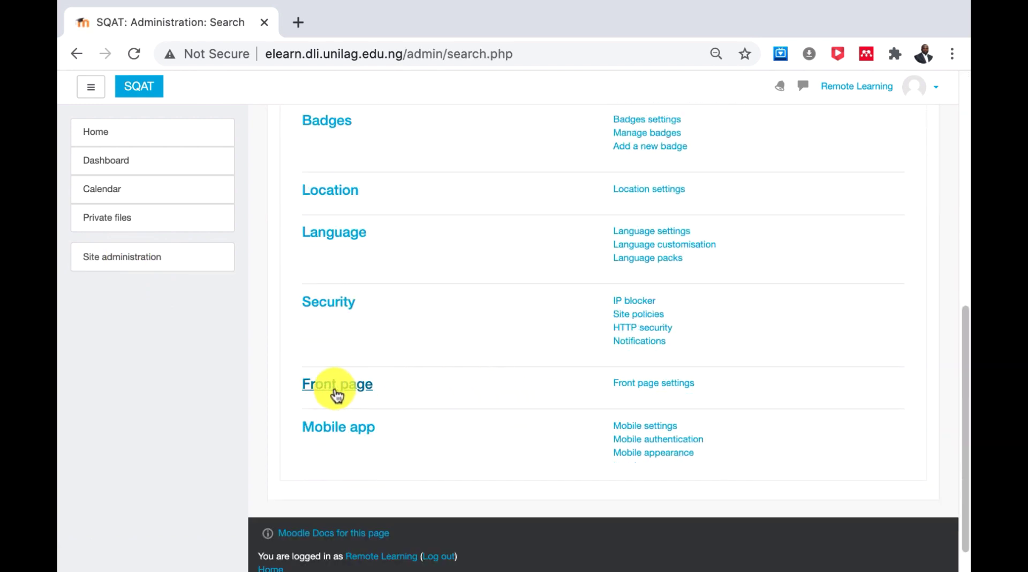
left_click(641, 390)
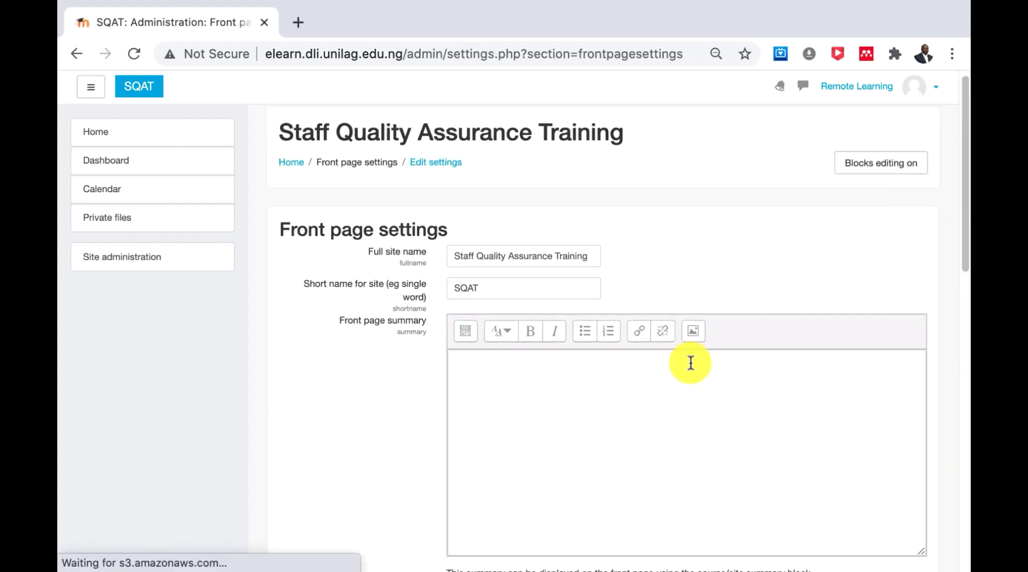
scroll(690, 364, "down", 2)
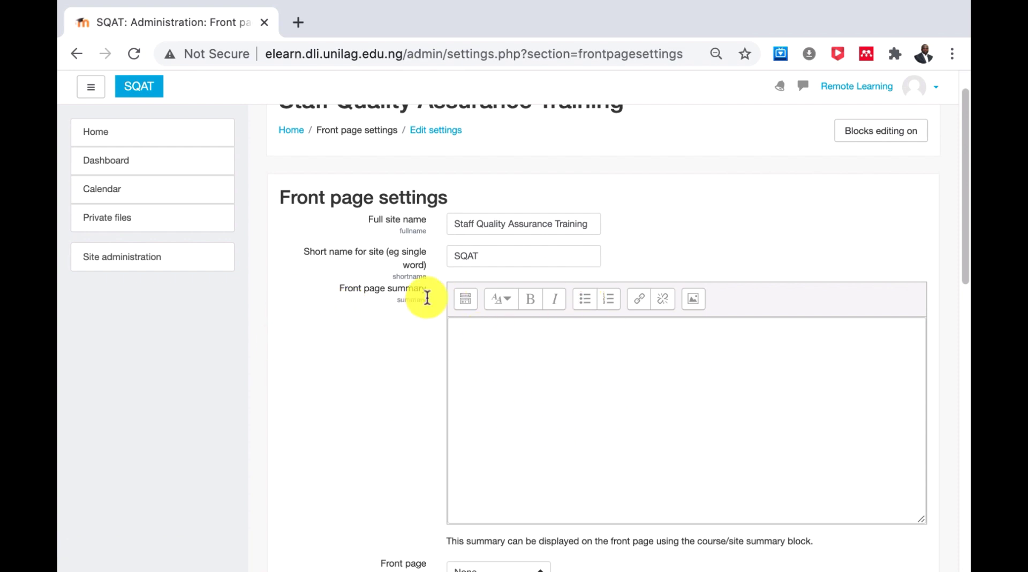
scroll(611, 417, "down", 2)
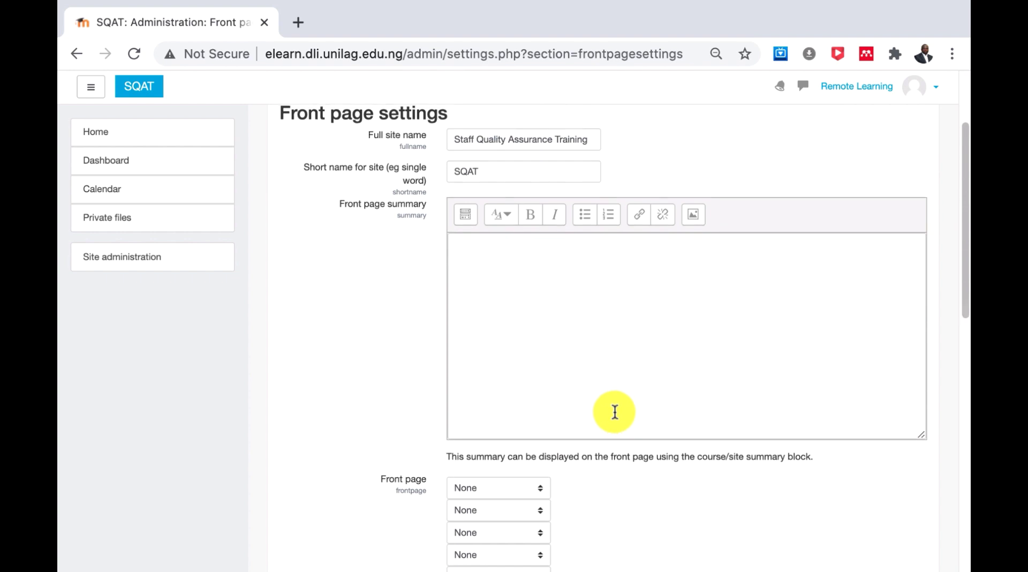
scroll(613, 415, "up", 3)
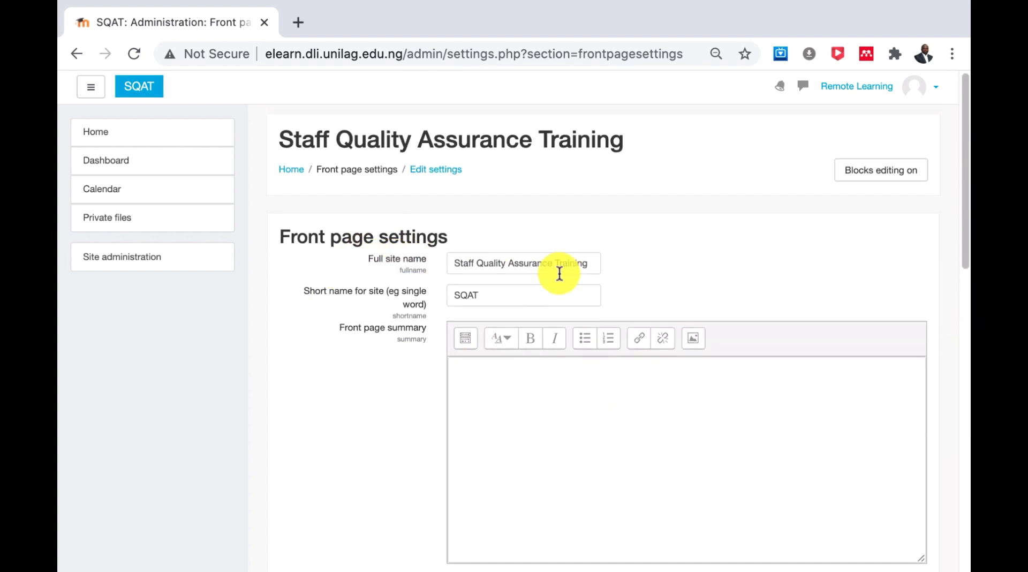
scroll(522, 279, "down", 1)
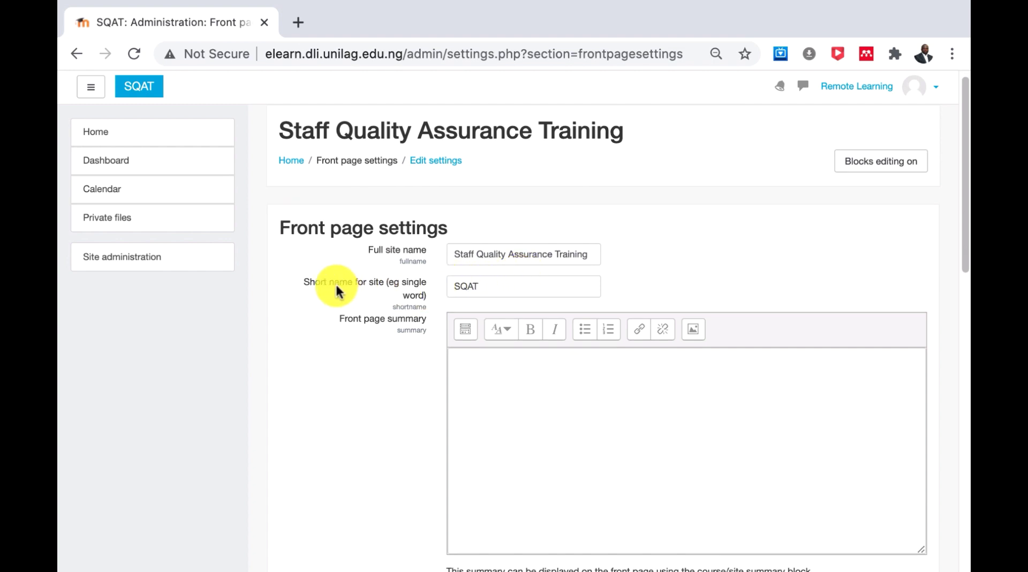
scroll(624, 384, "down", 1)
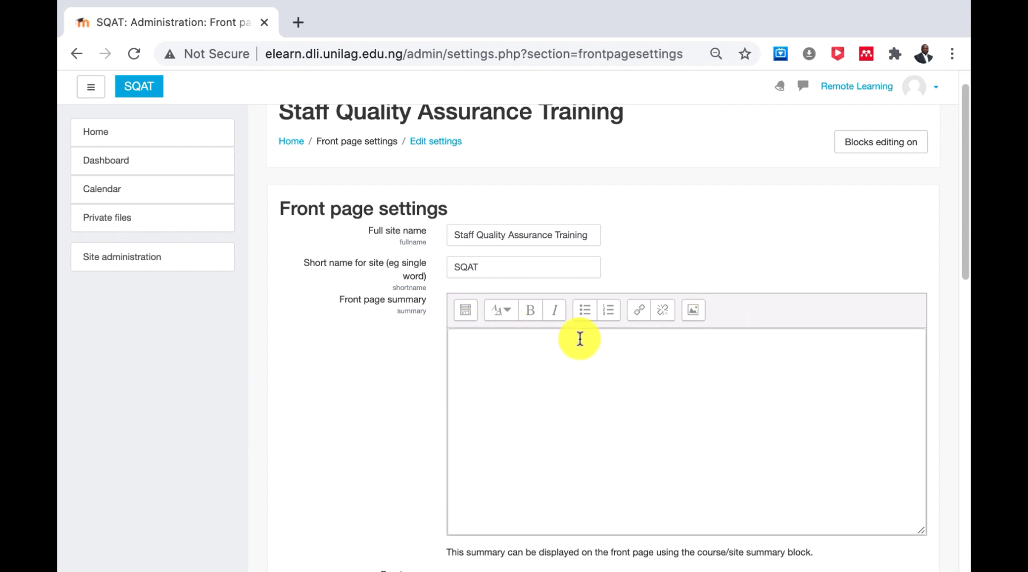
left_click(494, 360)
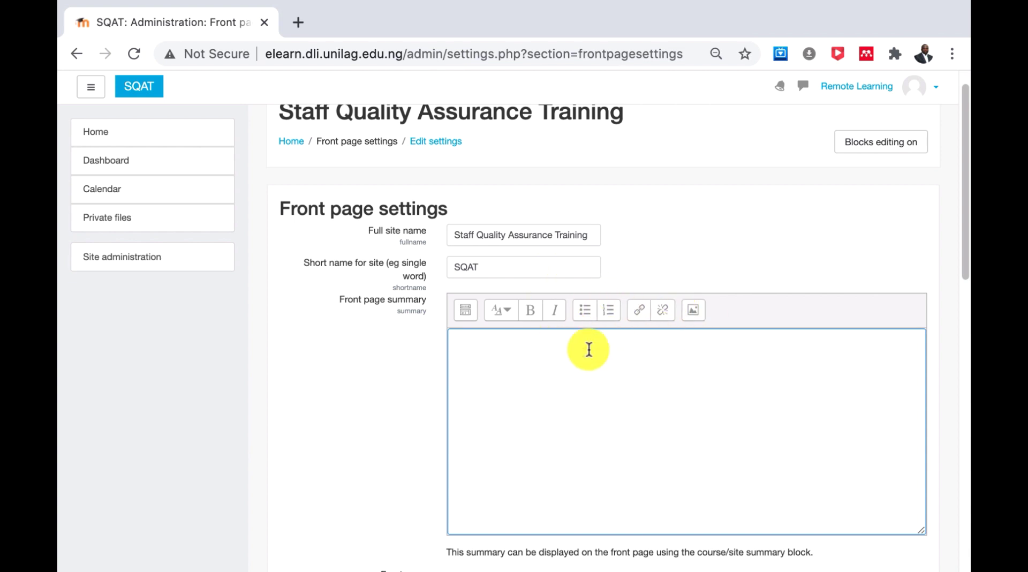
scroll(611, 371, "down", 1)
scroll(611, 371, "down", 1)
key("alt+F10")
key("Return")
scroll(631, 296, "down", 1)
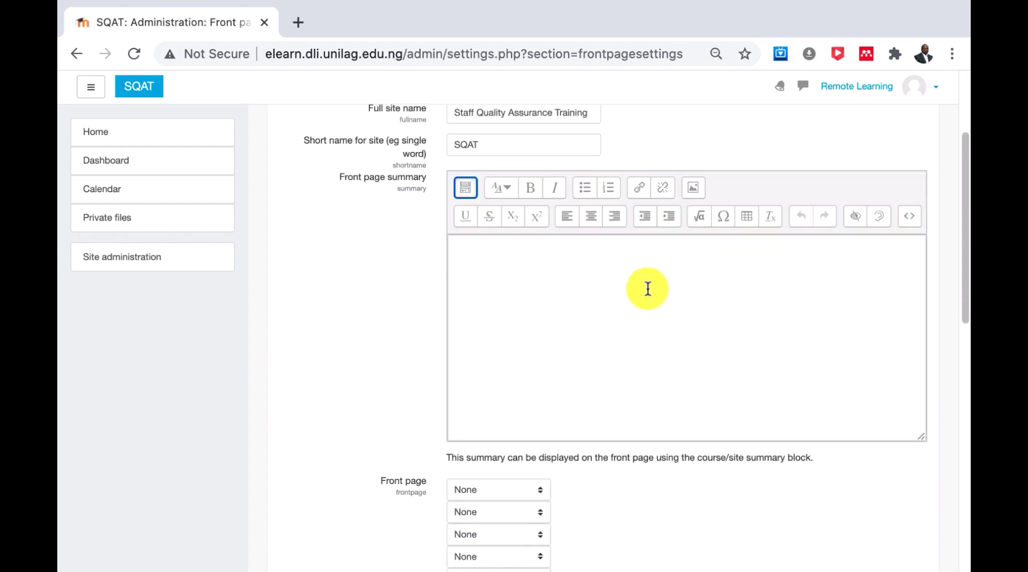
scroll(629, 339, "down", 2)
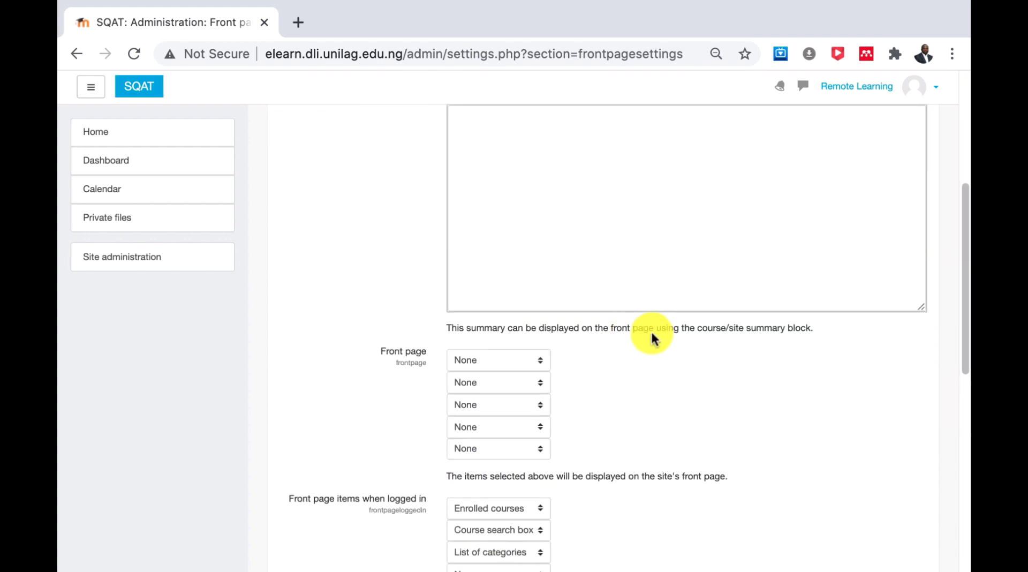
scroll(650, 329, "down", 1)
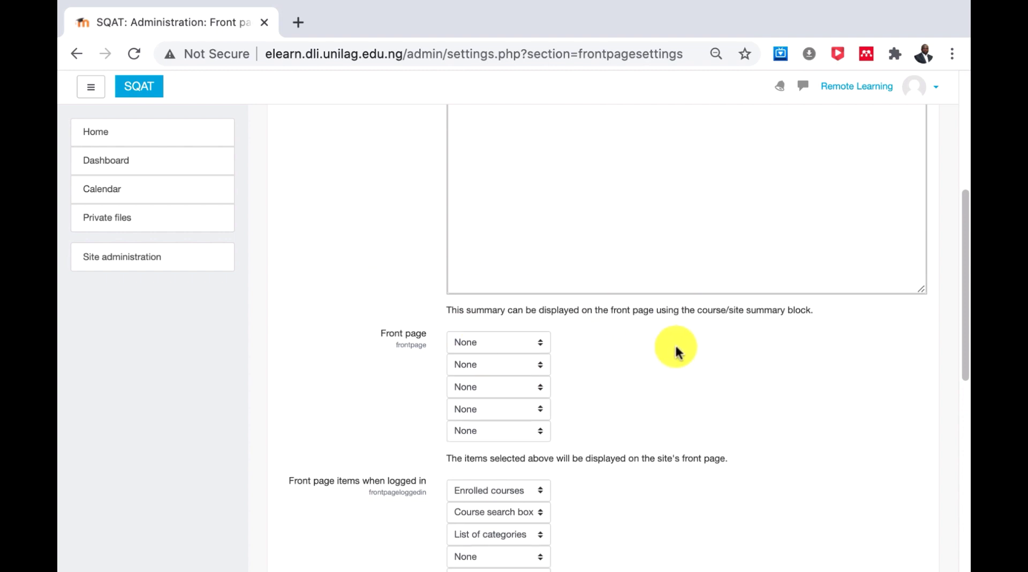
scroll(675, 343, "down", 2)
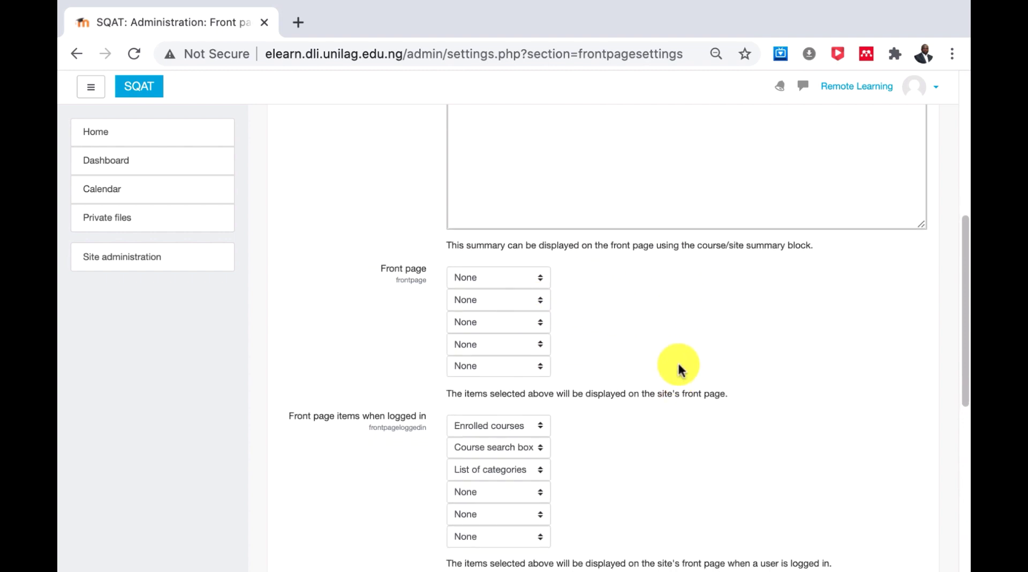
scroll(642, 326, "down", 2)
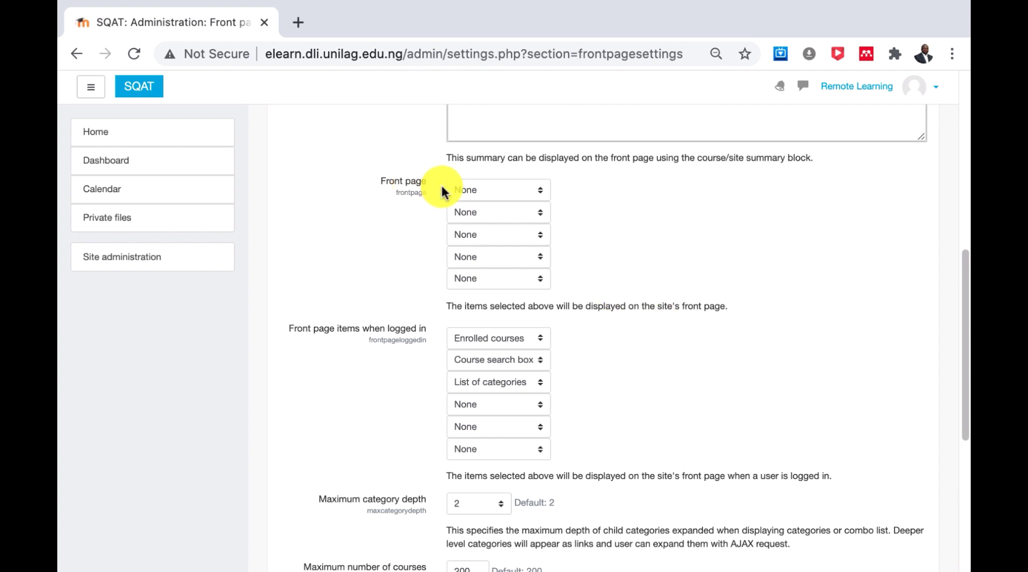
- Set front page items one to three to Announcements, List of courses and List of categories
left_click(538, 190)
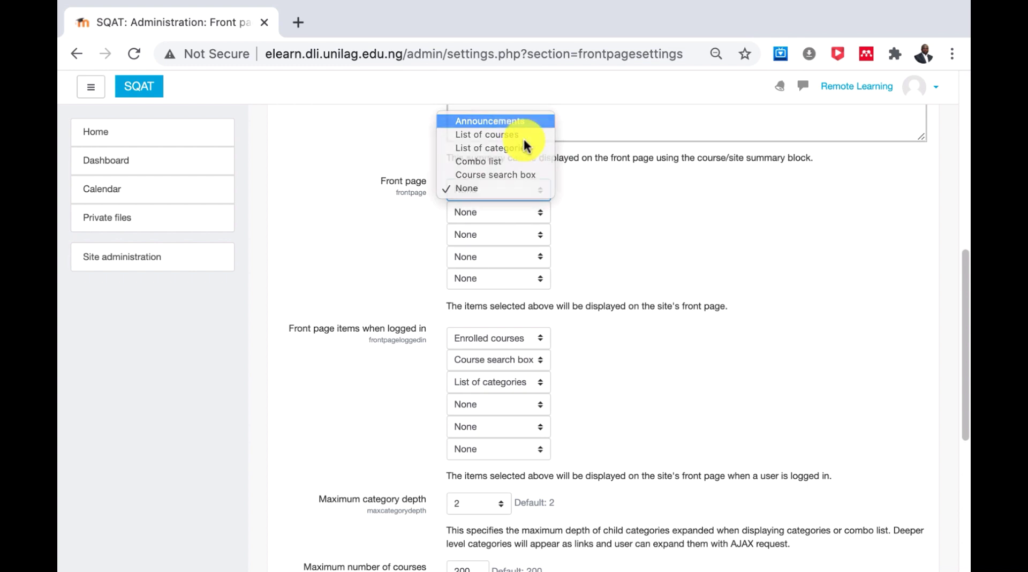
left_click(515, 122)
left_click(540, 214)
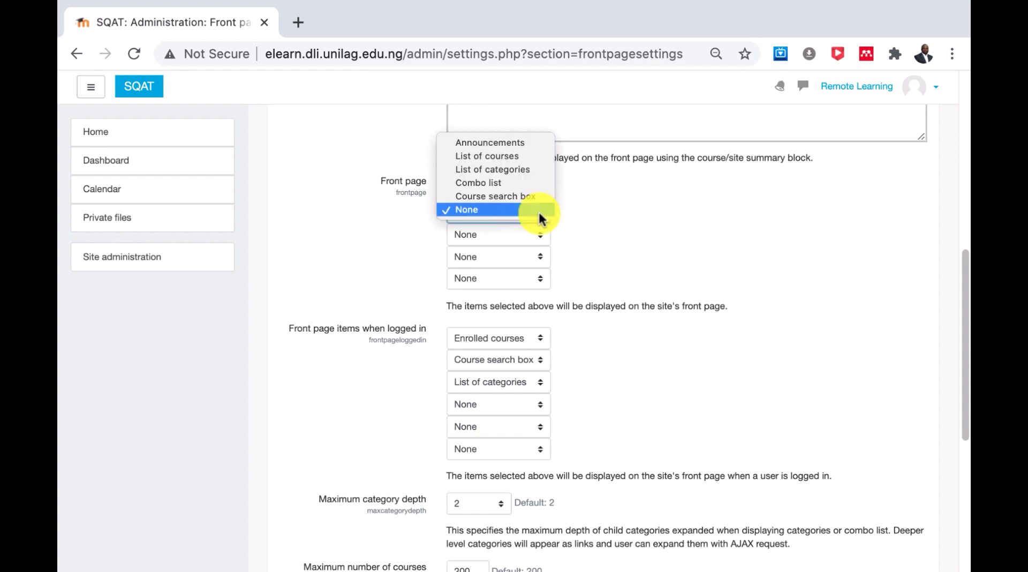
left_click(512, 156)
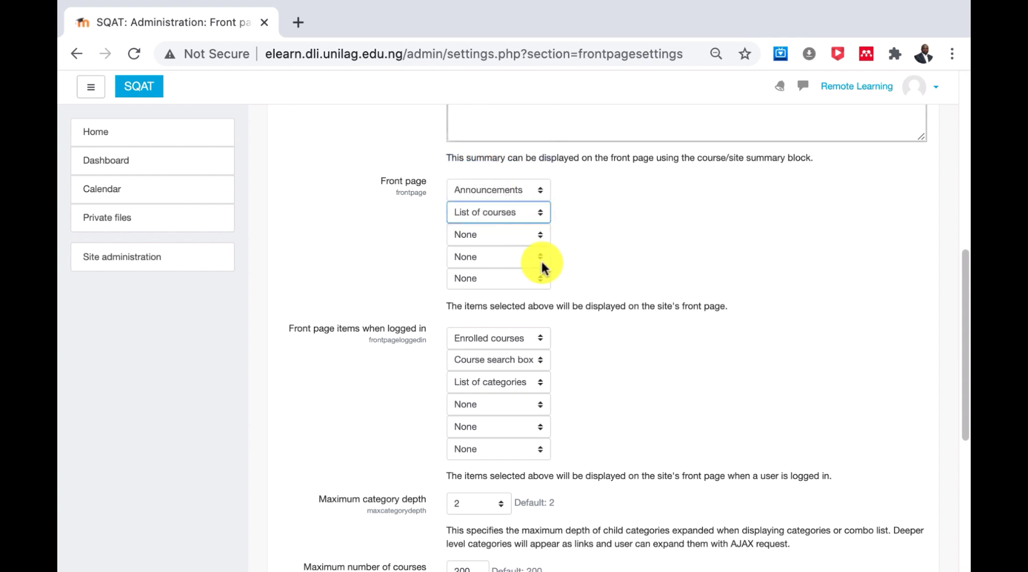
left_click(539, 234)
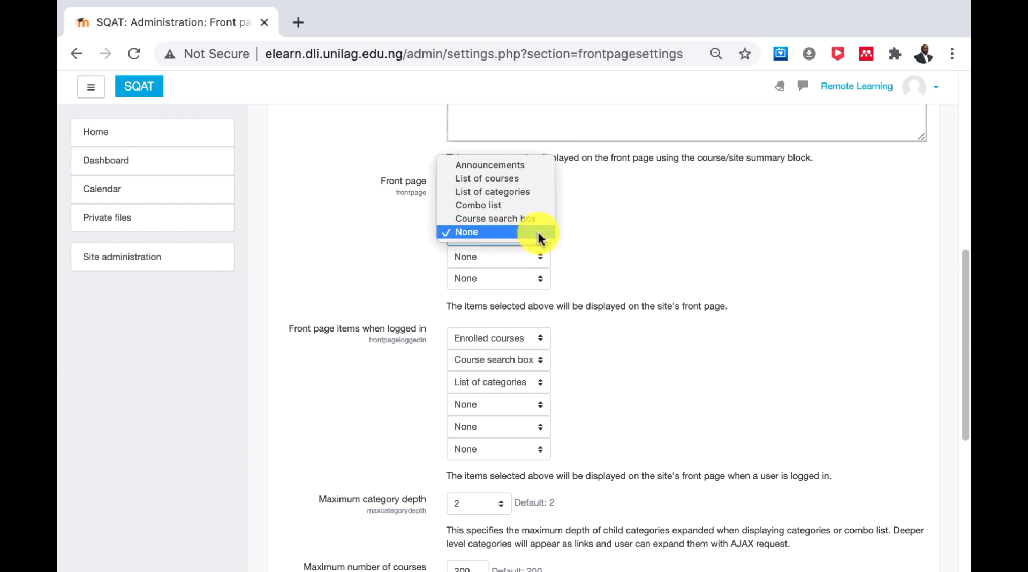
left_click(515, 191)
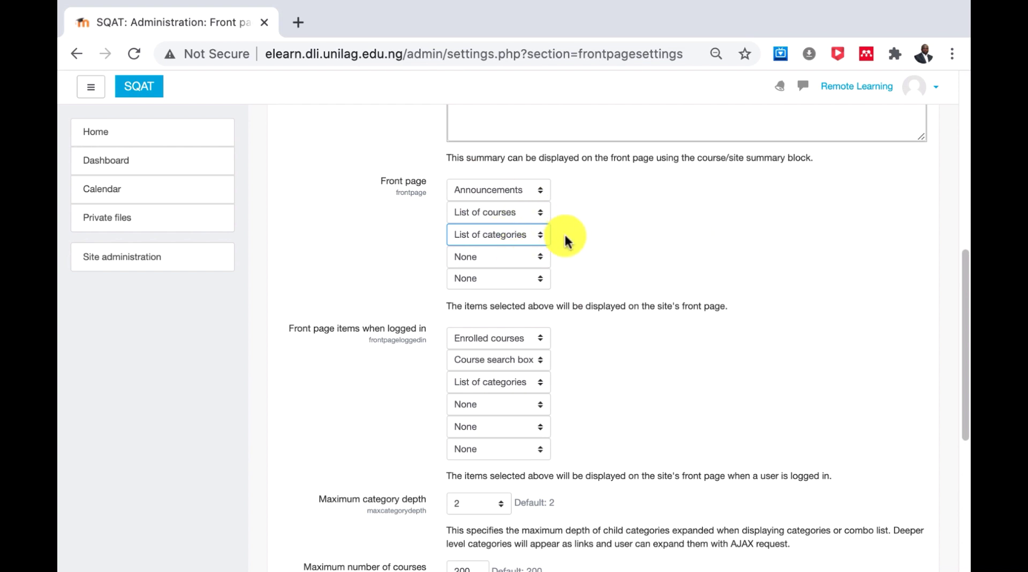
- Set all three front page item dropdowns to None
scroll(600, 368, "down", 1)
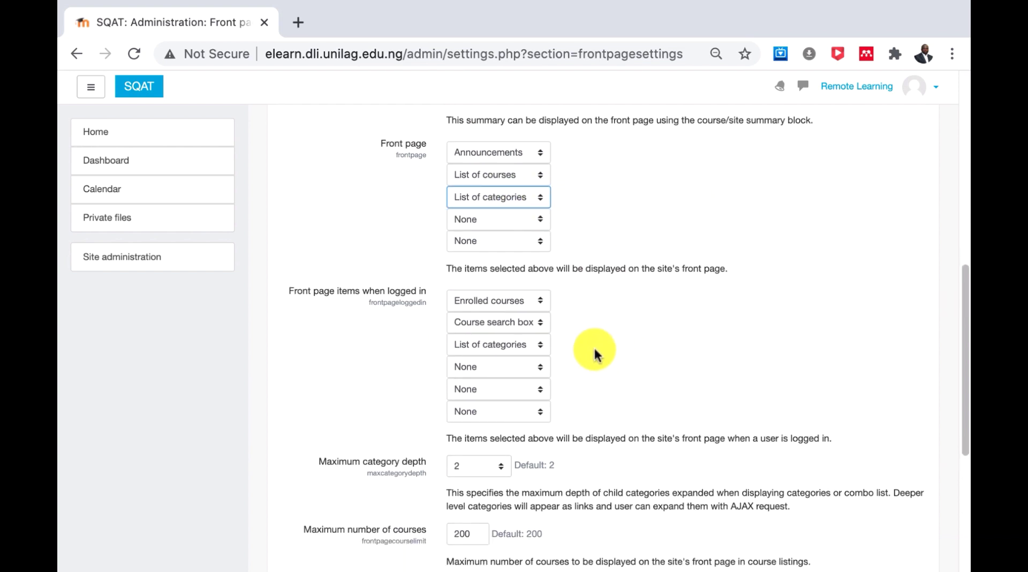
scroll(589, 332, "down", 1)
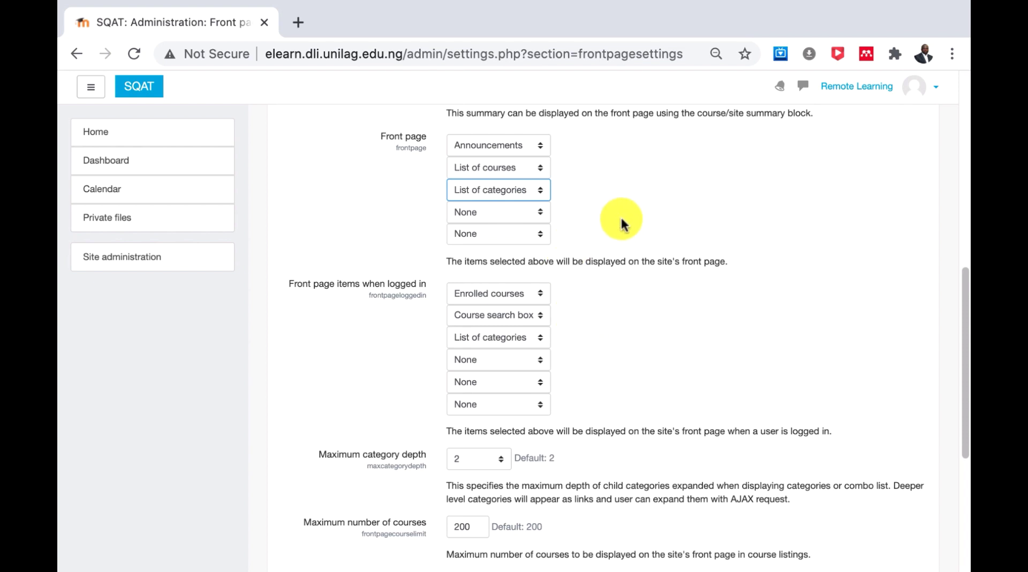
scroll(590, 206, "up", 1)
left_click(537, 161)
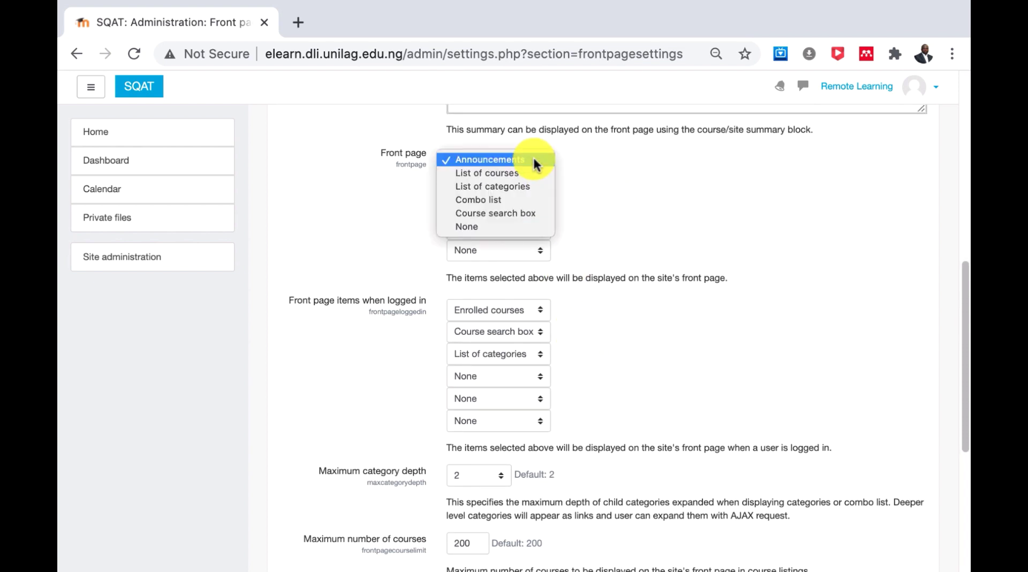
left_click(499, 223)
left_click(540, 185)
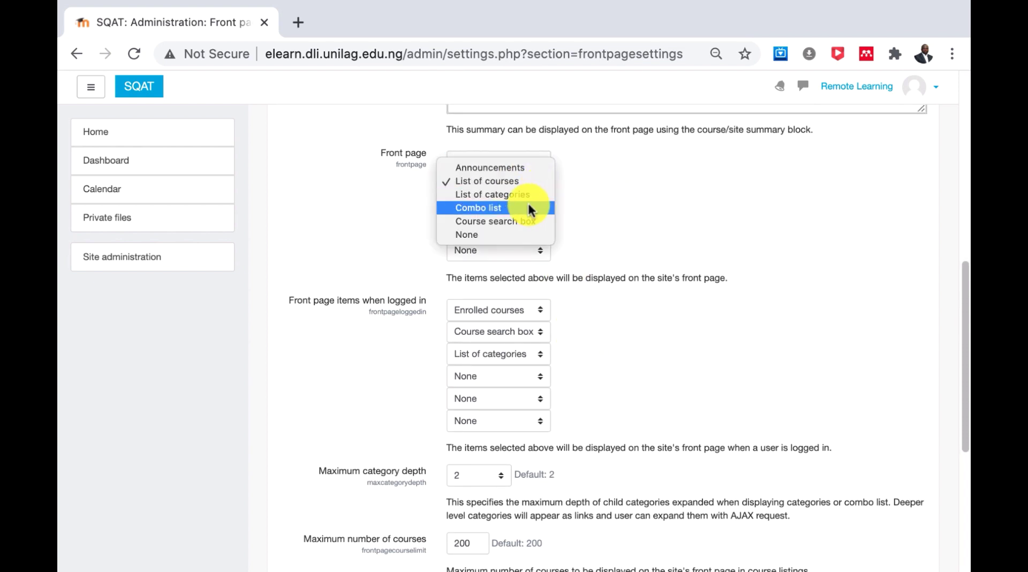
left_click(519, 232)
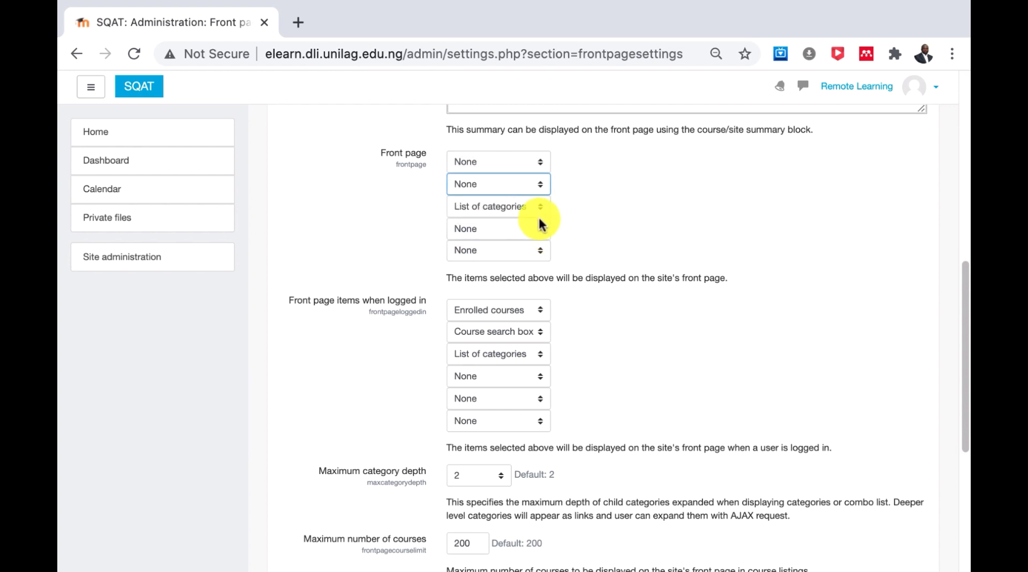
left_click(539, 207)
left_click(527, 245)
scroll(589, 268, "down", 3)
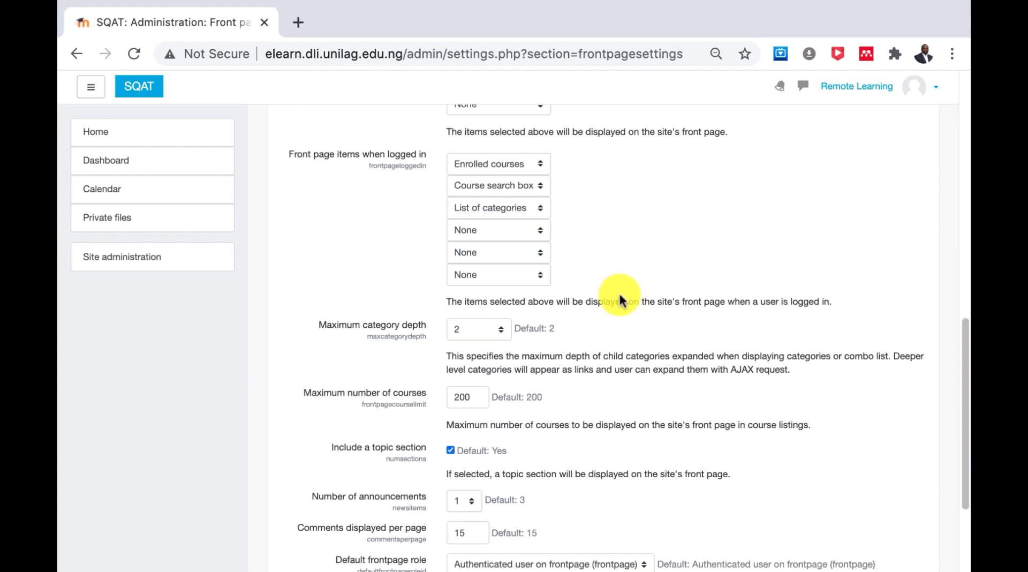
scroll(620, 298, "up", 1)
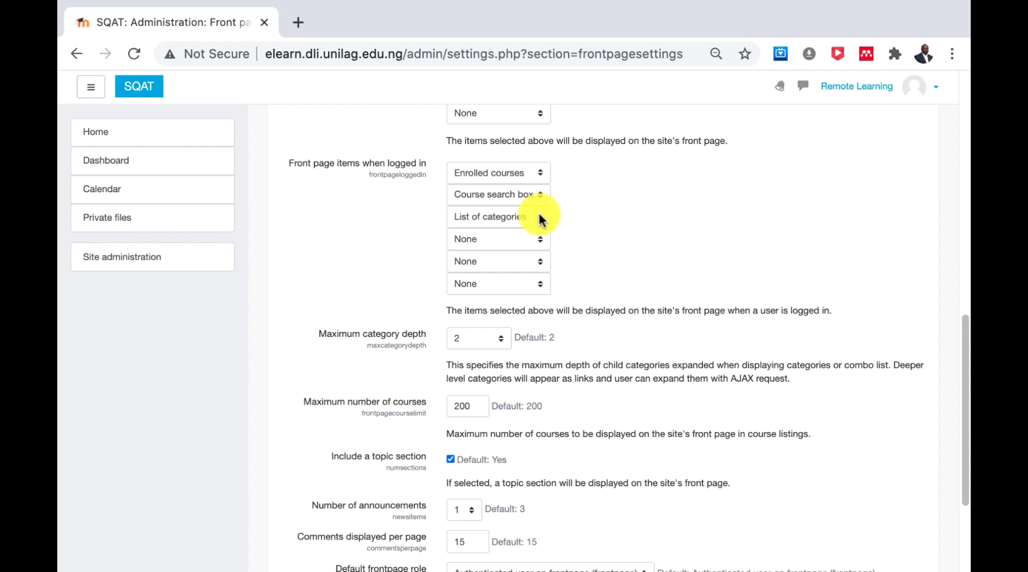
left_click(538, 177)
left_click(538, 172)
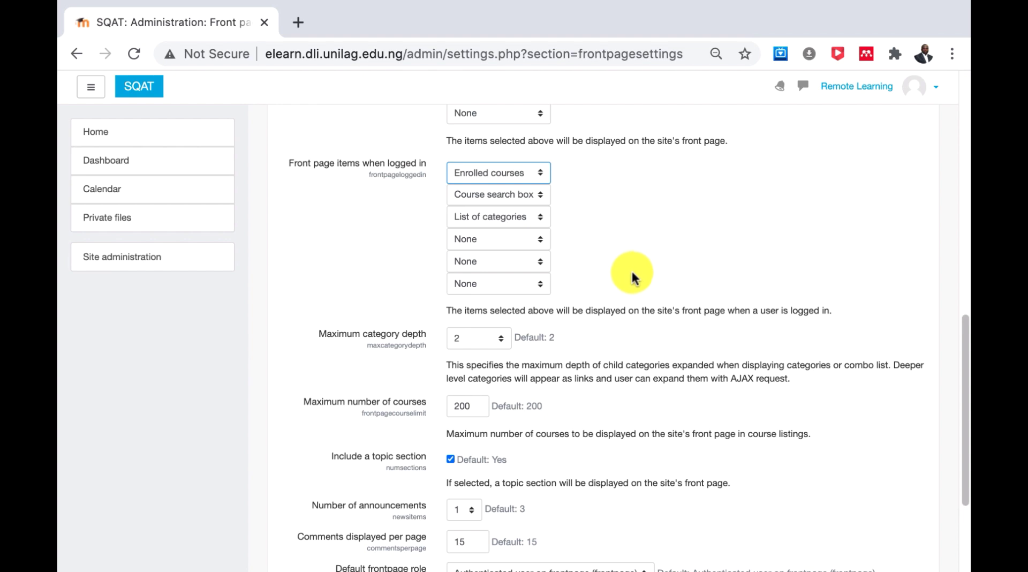
scroll(632, 271, "down", 3)
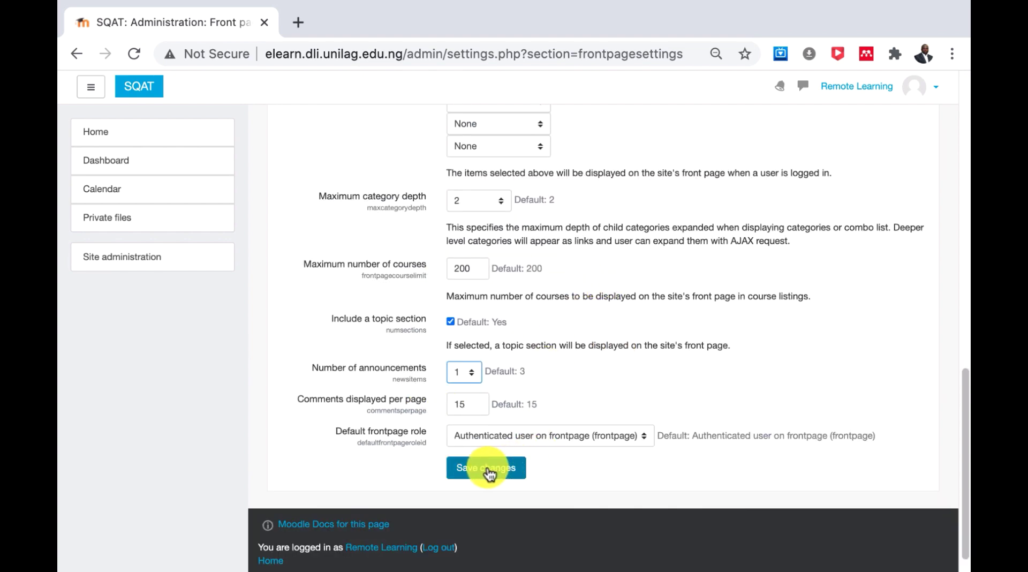
- Scroll through the saved Front page settings form to review its site names and summary
scroll(574, 242, "up", 5)
scroll(588, 267, "up", 6)
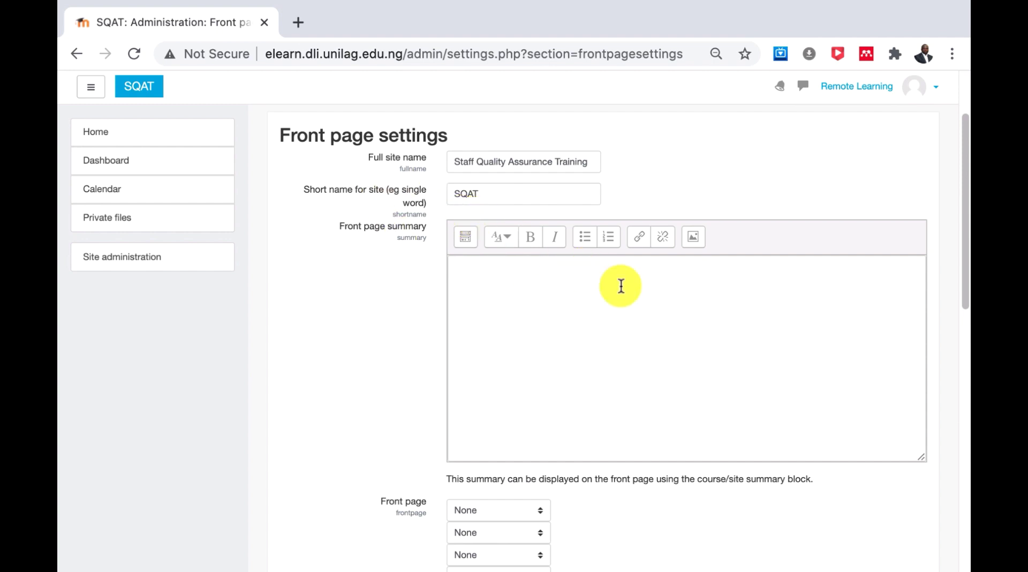
scroll(621, 286, "up", 2)
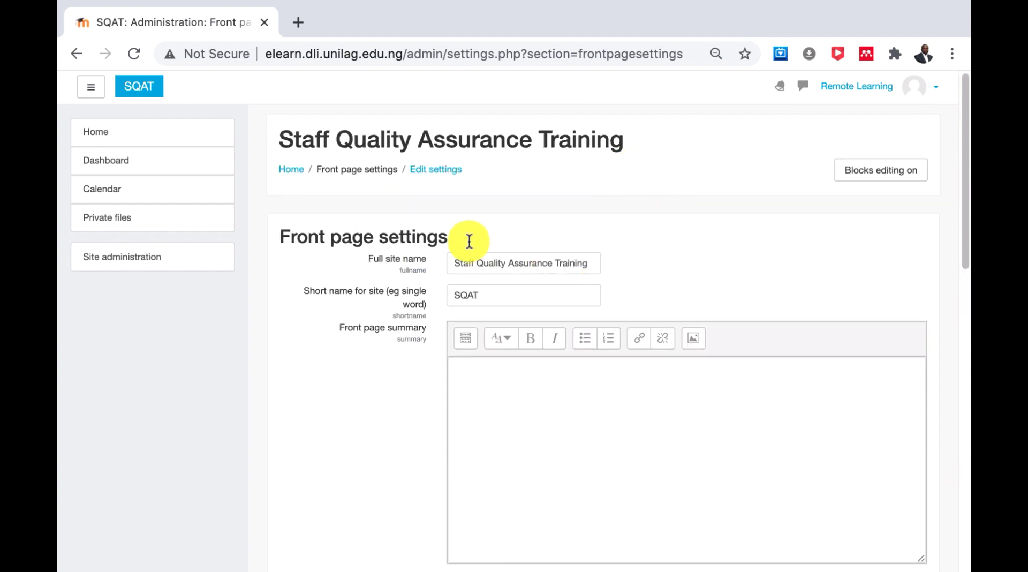
scroll(643, 311, "down", 1)
scroll(641, 300, "down", 1)
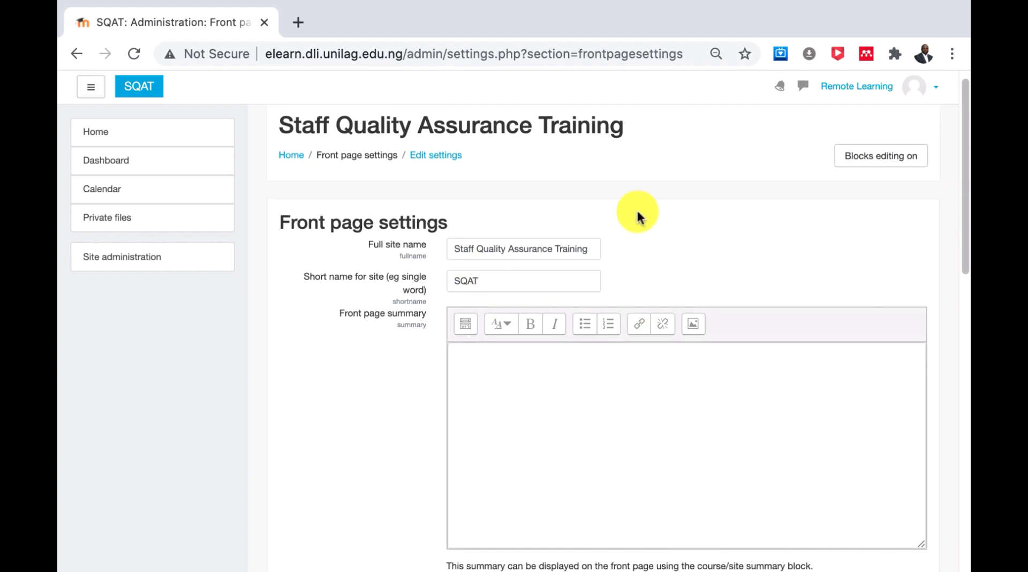